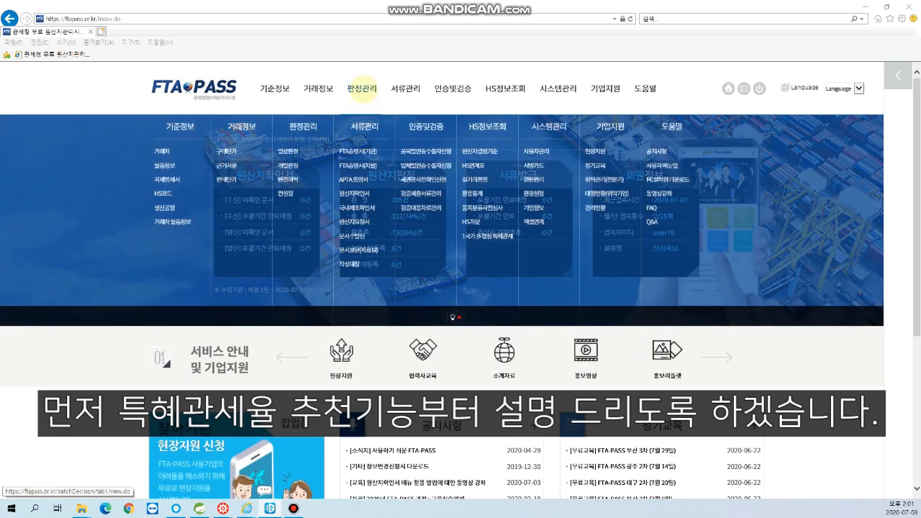
Step: Run the batch origin determination (일괄판정) by sales date for item SP-087-10 sold to 하노이전자
click(362, 88)
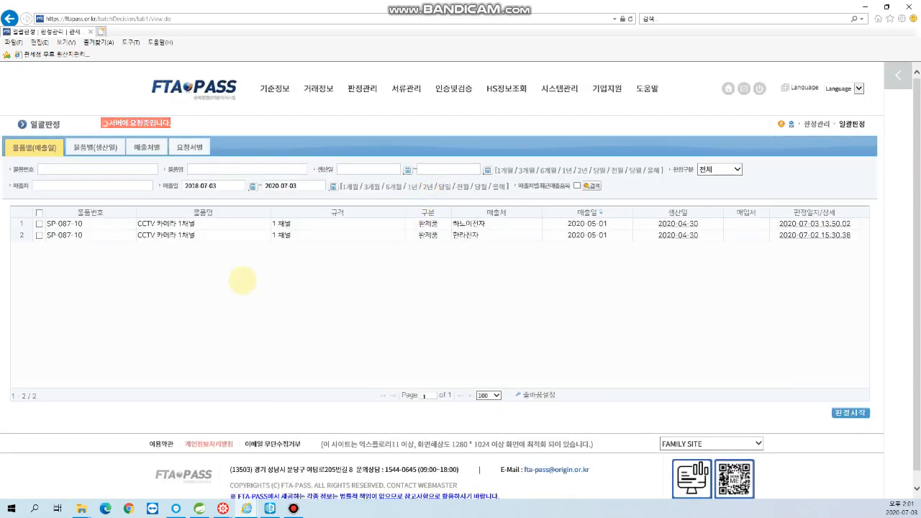
click(245, 225)
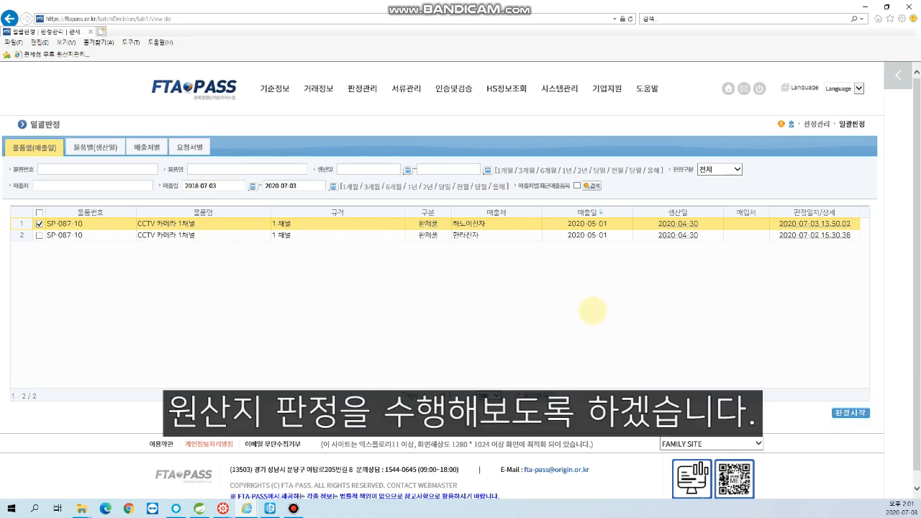
click(851, 414)
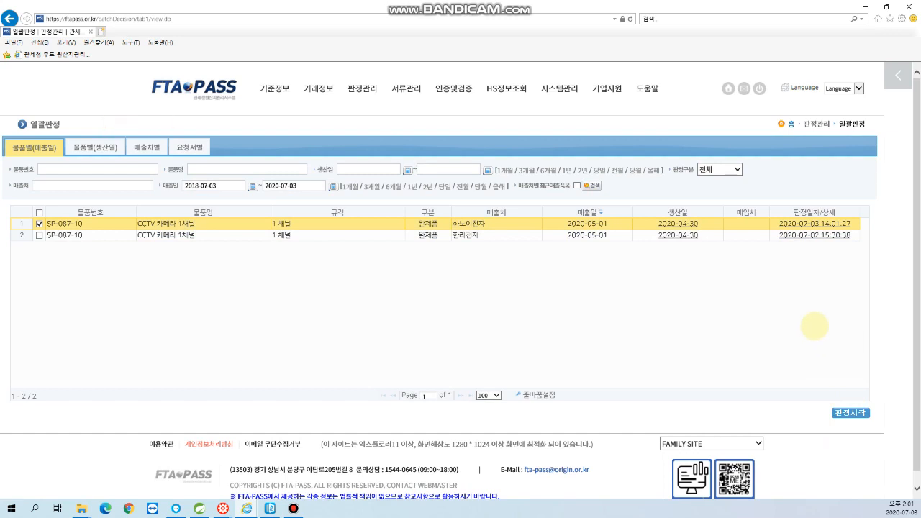
Step: View that item's determination history, checking the 베트남 details and the origin criteria rows in the summary table
click(812, 223)
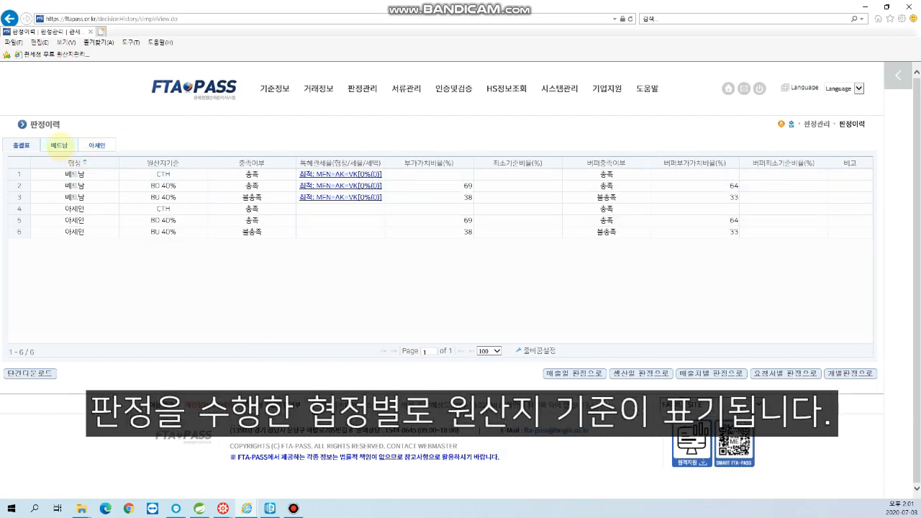
click(59, 144)
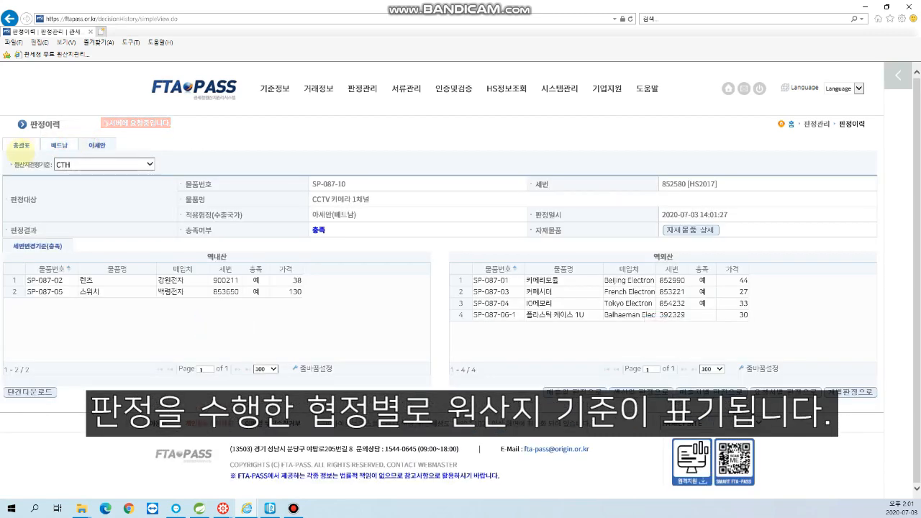
click(21, 146)
click(151, 175)
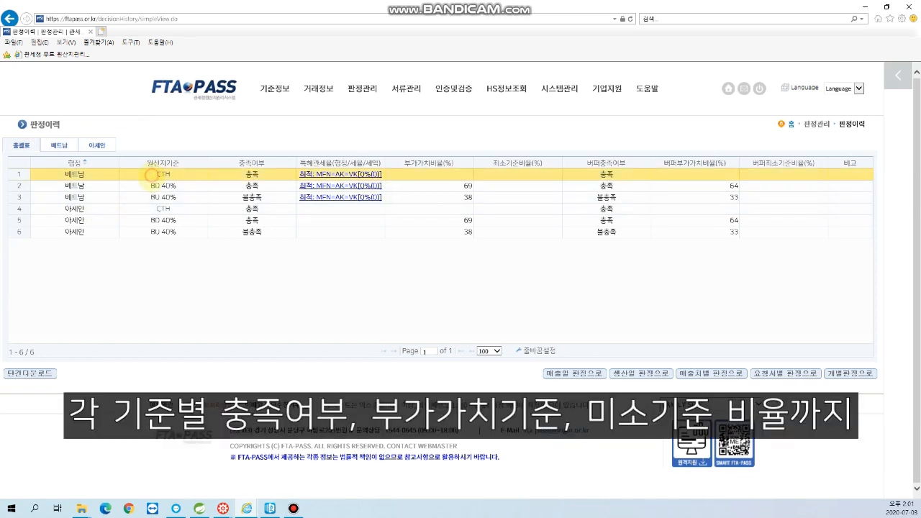
click(153, 185)
click(152, 197)
click(160, 175)
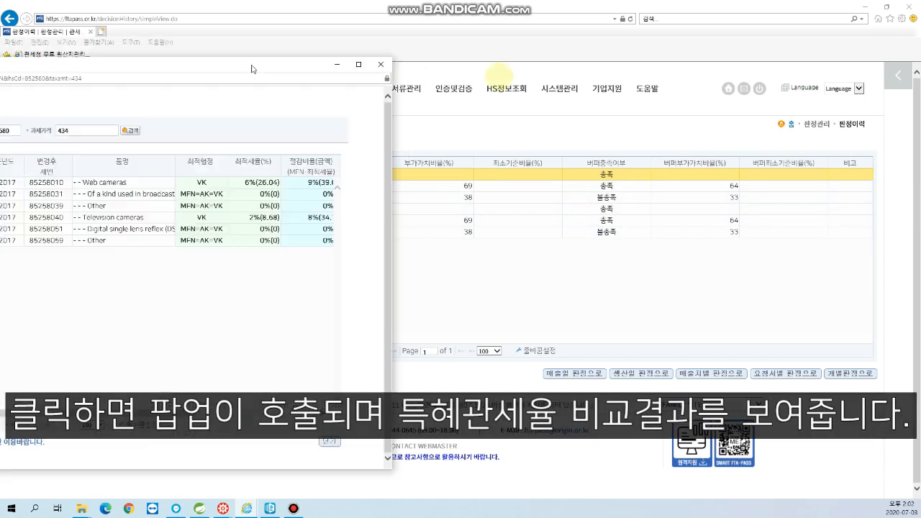
Step: Enlarge the 특혜관세율 비교 window, examine the Web cameras row and the MFN=AK=VK entry, and close the window
drag(252, 68, 589, 65)
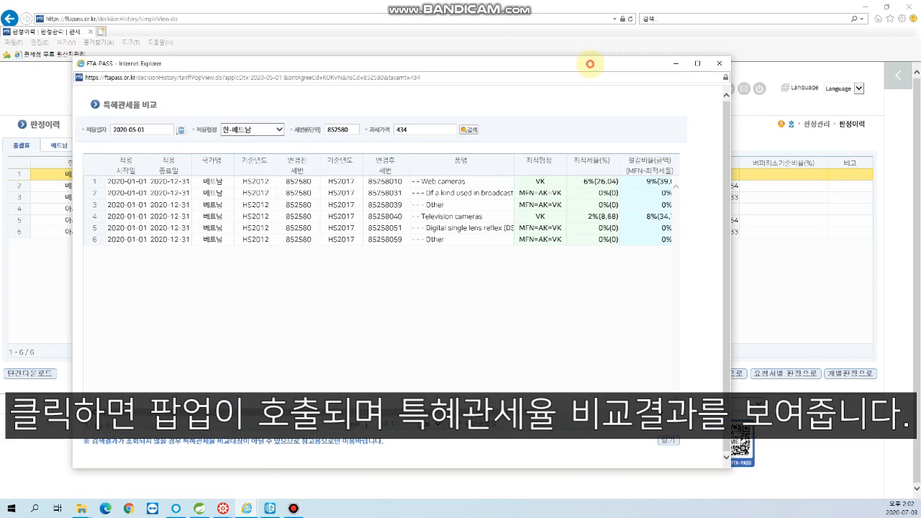
double_click(589, 64)
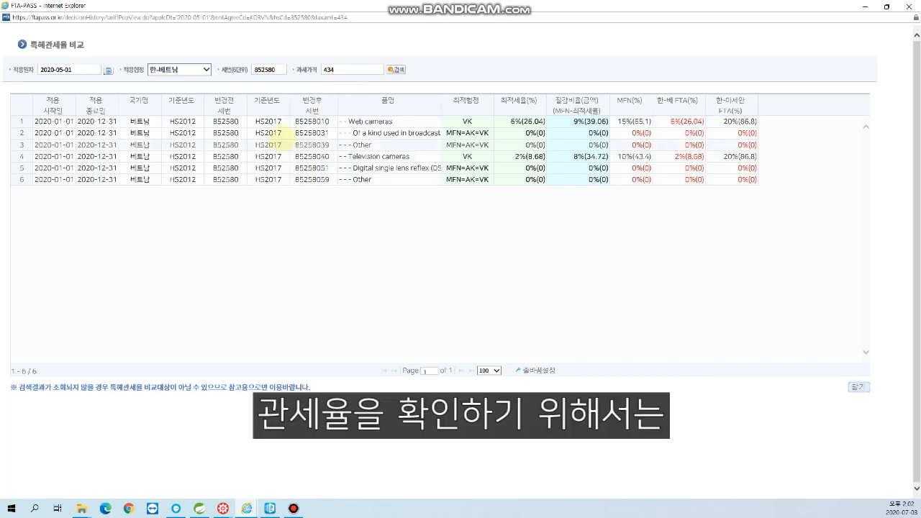
click(280, 124)
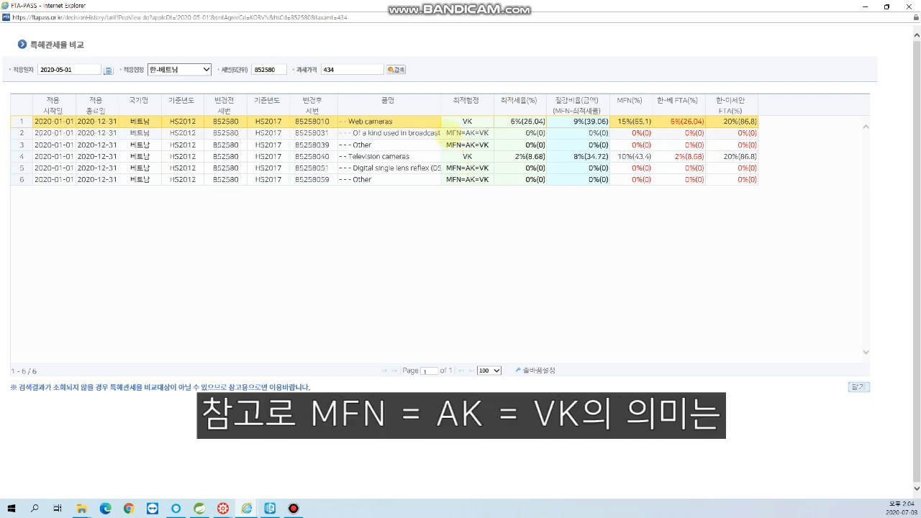
drag(448, 133, 491, 134)
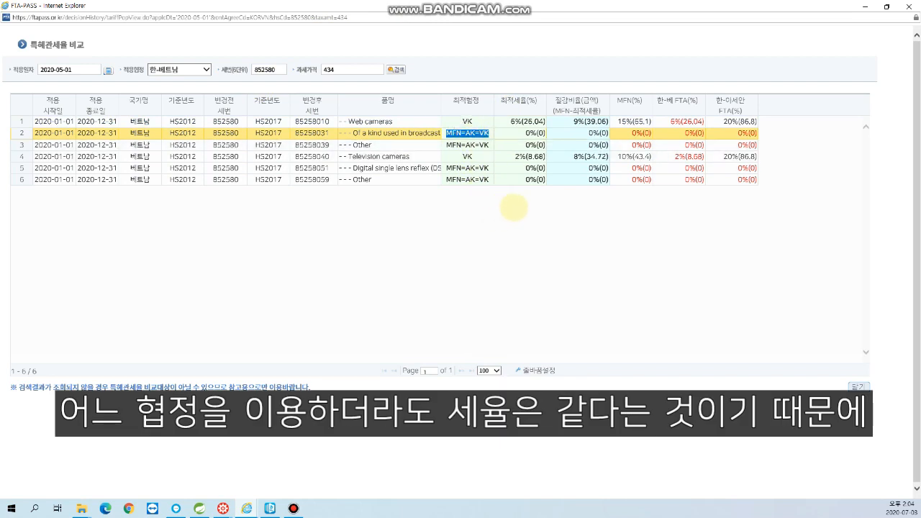
click(514, 206)
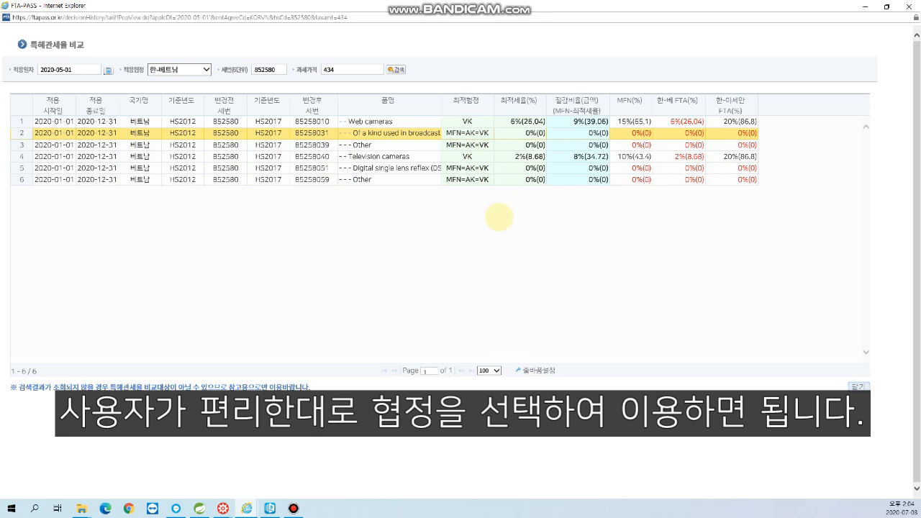
click(860, 386)
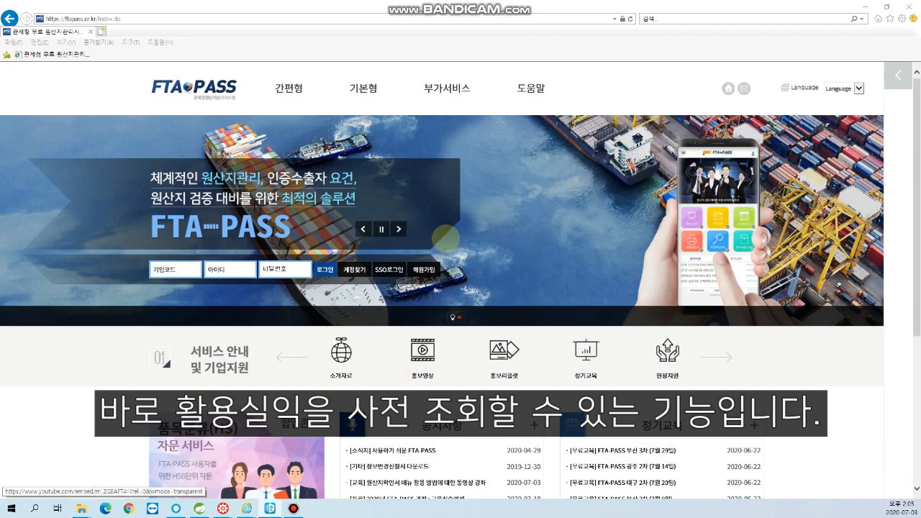
Step: Open the 1국가 多협정 특혜관세 service and search tariff rates for 중국 with HS code 852580 and taxable price 100000
mouse_move(446, 87)
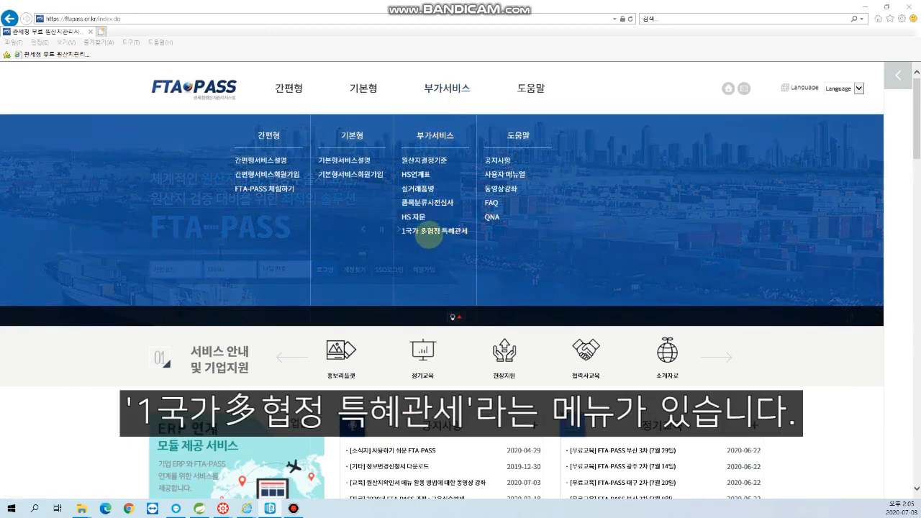
click(432, 231)
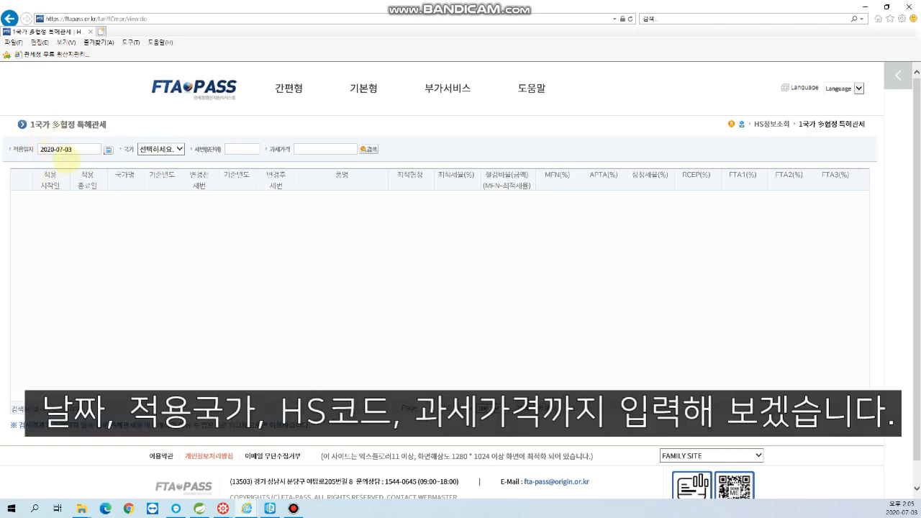
click(160, 149)
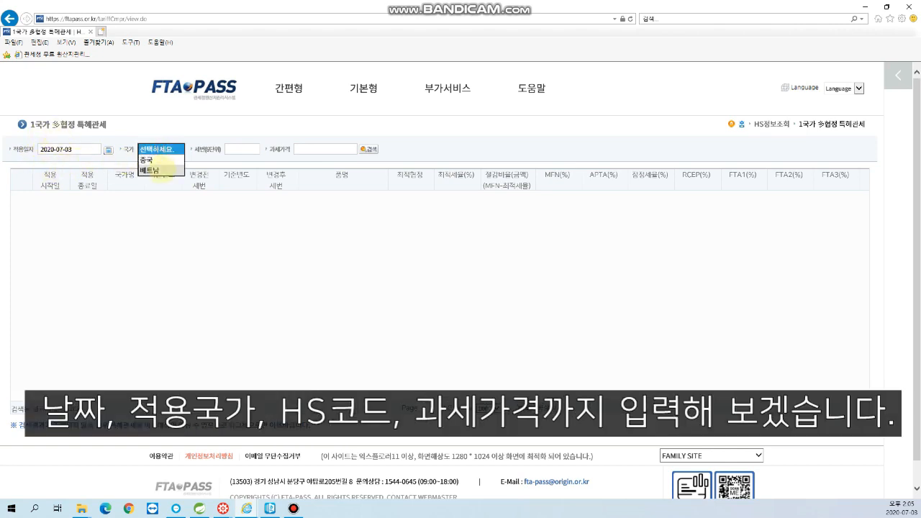
click(151, 159)
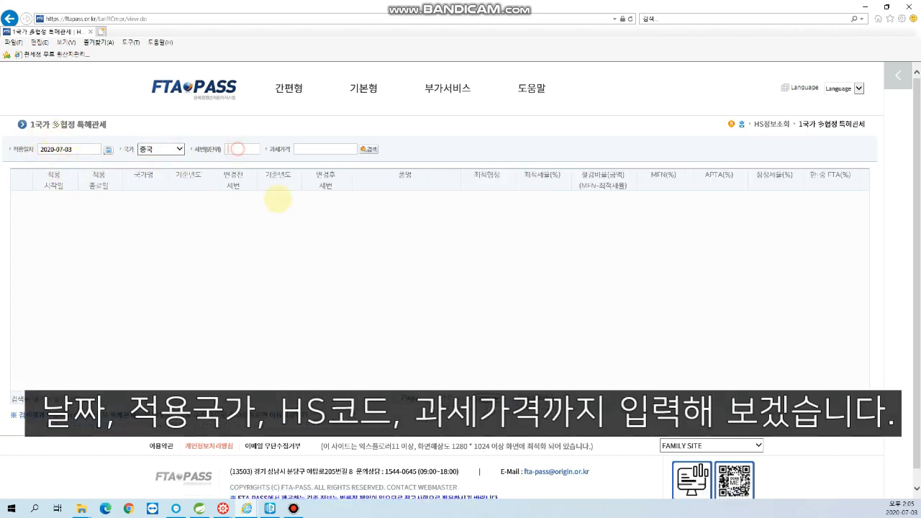
key(Tab)
text(852580)
key(Tab)
text(100000)
key(Return)
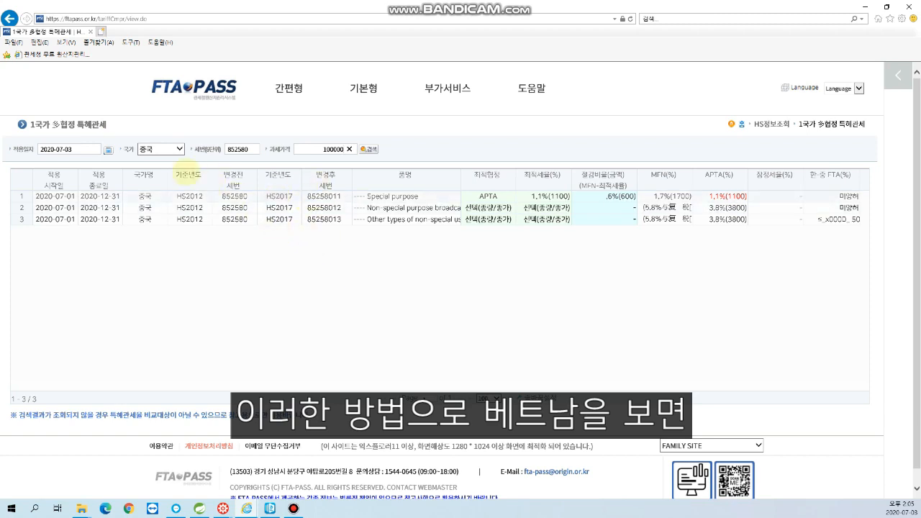
Step: Change the country to 베트남 and repeat the preferential tariff search
click(170, 148)
click(155, 159)
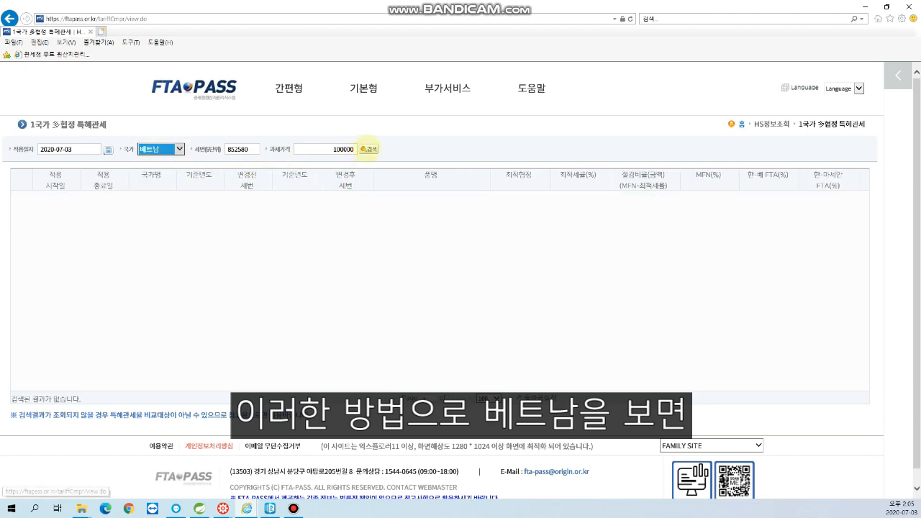
click(369, 149)
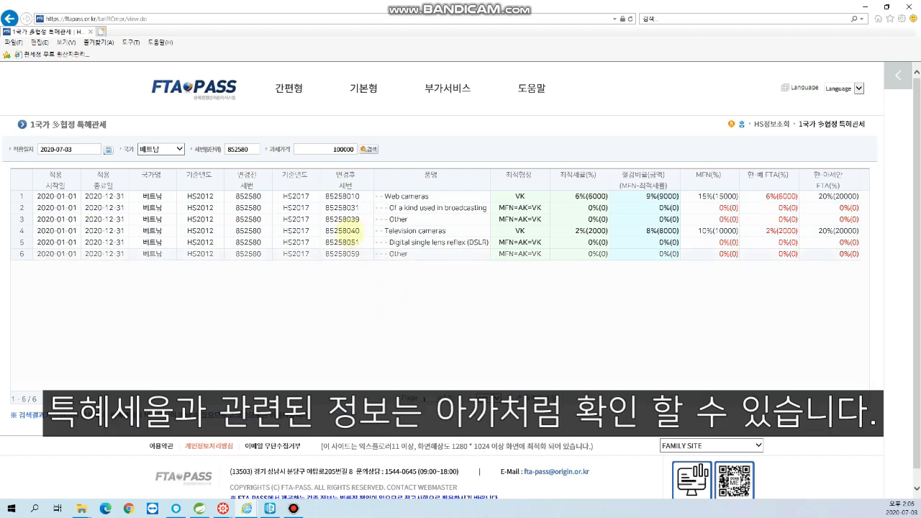
Step: Examine the 8-digit Vietnamese HS codes listed under 852580, comparing each row to find the matching item
click(349, 196)
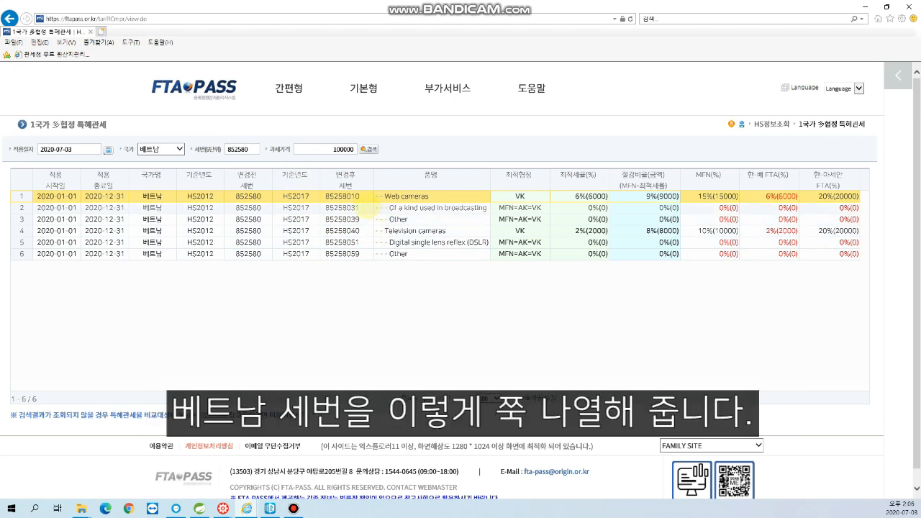
click(365, 208)
click(352, 219)
click(350, 231)
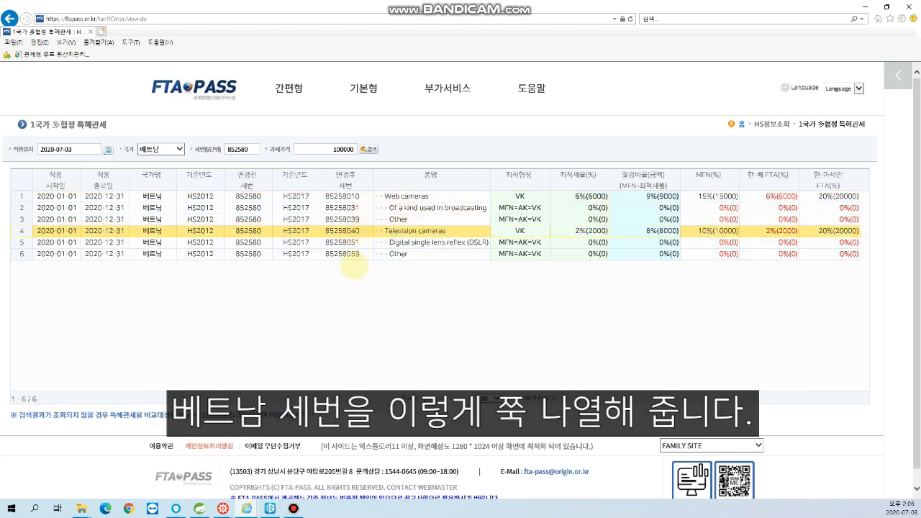
click(358, 195)
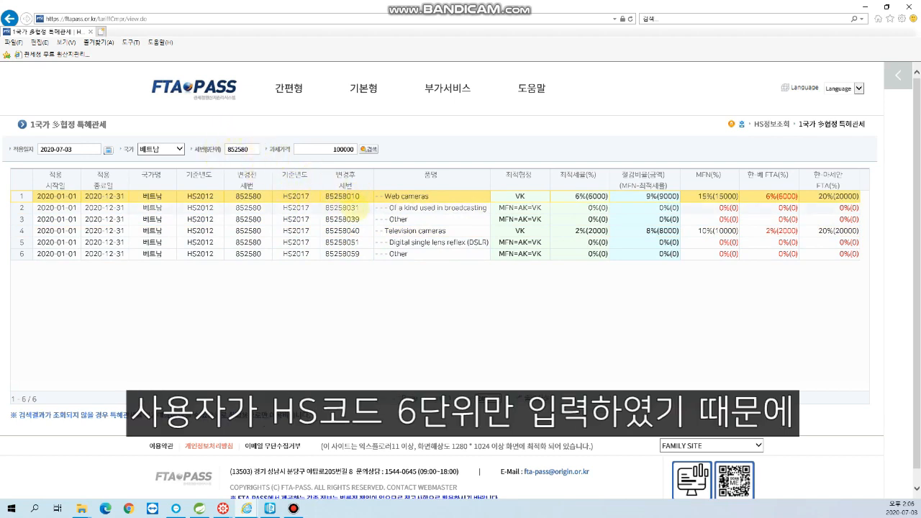
click(351, 207)
click(356, 219)
click(356, 230)
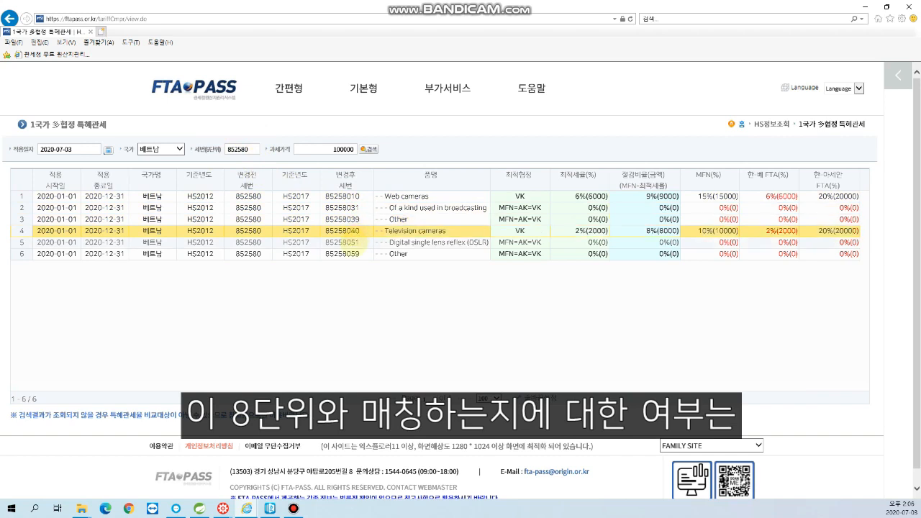
click(352, 243)
click(353, 254)
click(356, 195)
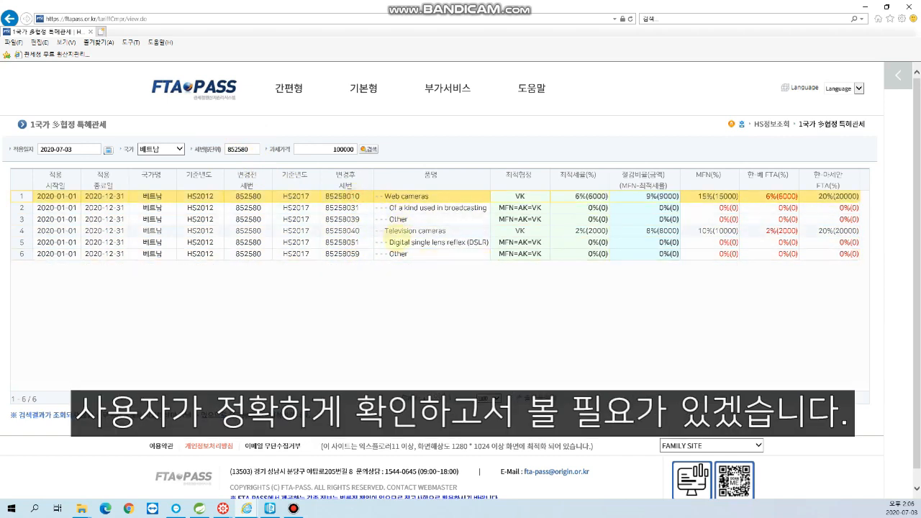